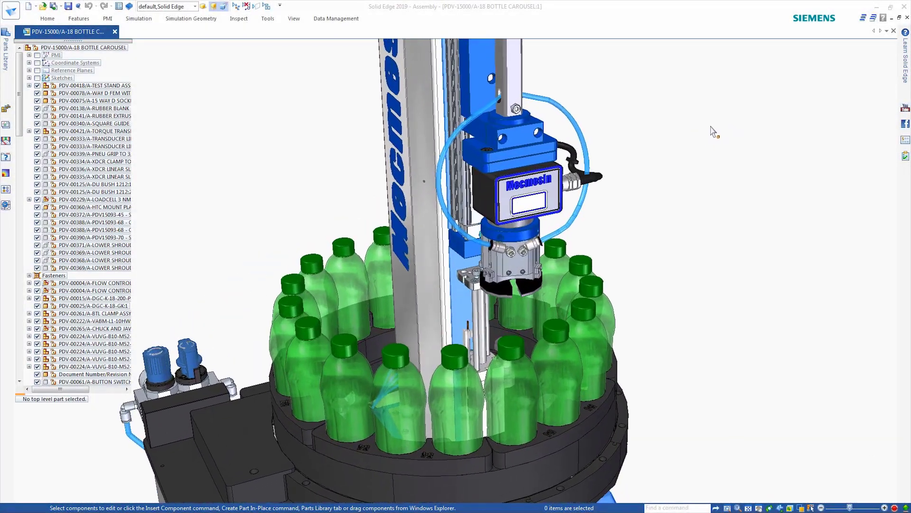
Open LOADCELL in its own tab and clip it at a picked face with Set Planes.
right_click(114, 200)
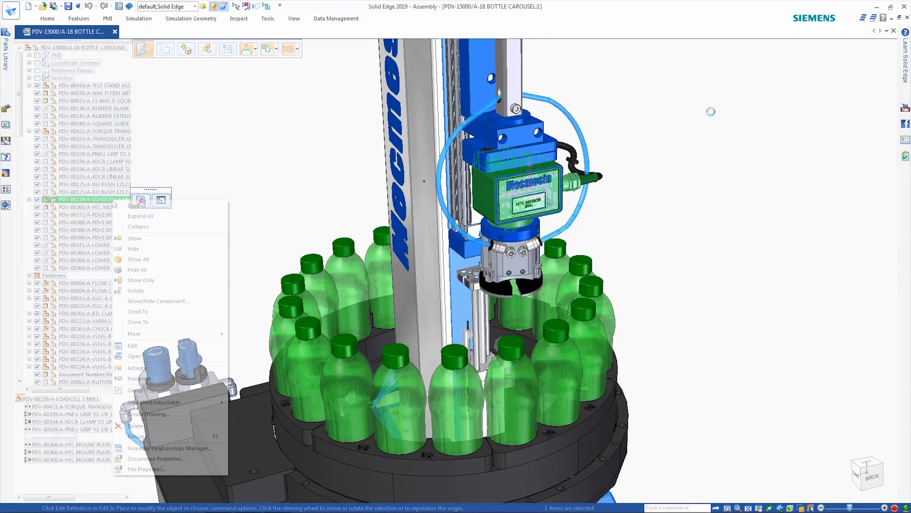
left_click(142, 208)
left_click(295, 19)
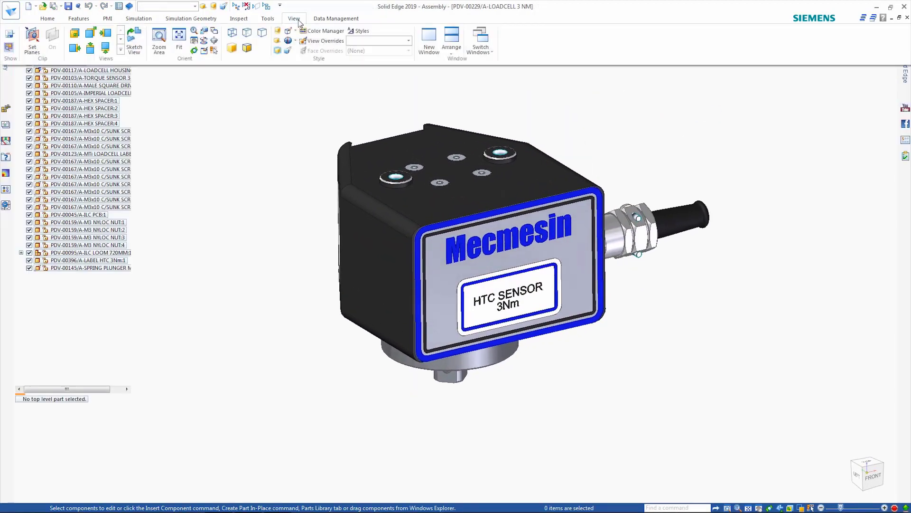
left_click(36, 39)
left_click(306, 202)
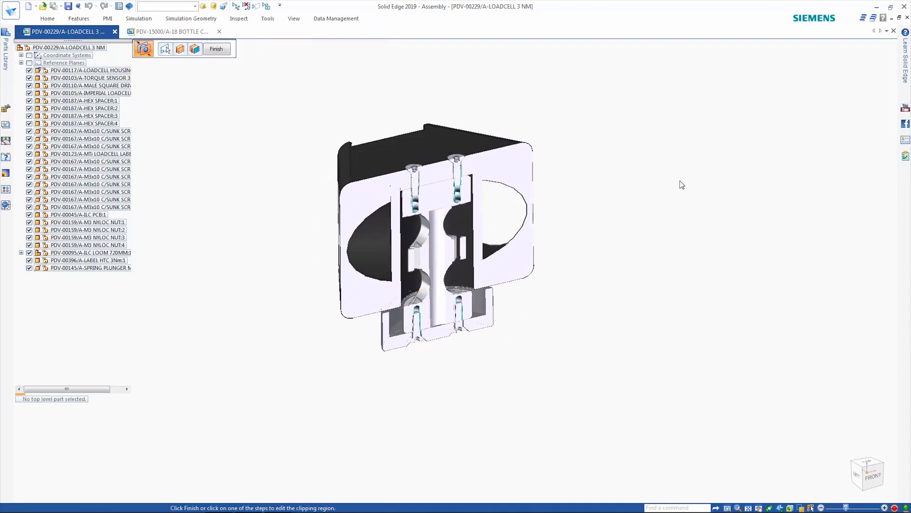
Box-select the load cell components, auto-simplify them into one body, then close Simplify.
left_click(295, 19)
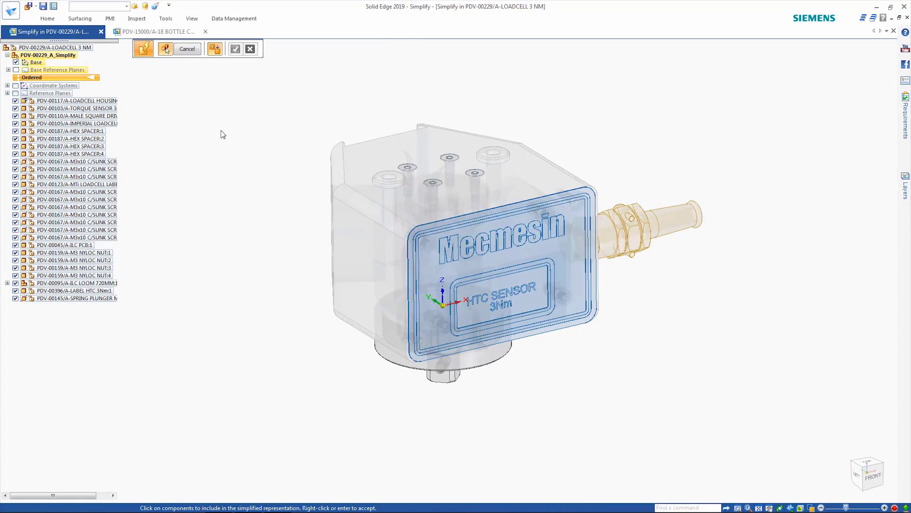
left_click_drag(243, 110, 693, 449)
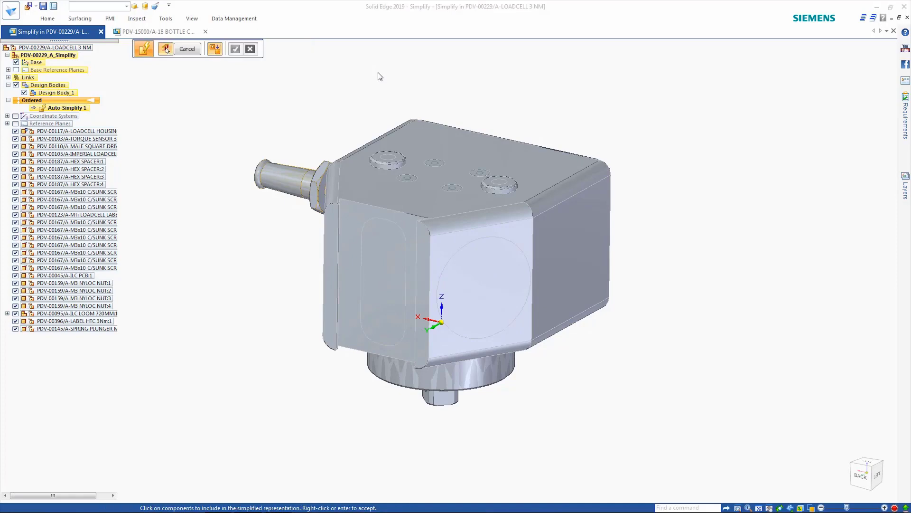
mouse_move(142, 58)
middle_mouse_down()
mouse_move(610, 85)
mouse_move(748, 119)
mouse_move(635, 98)
middle_mouse_up()
left_click(193, 19)
left_click(52, 40)
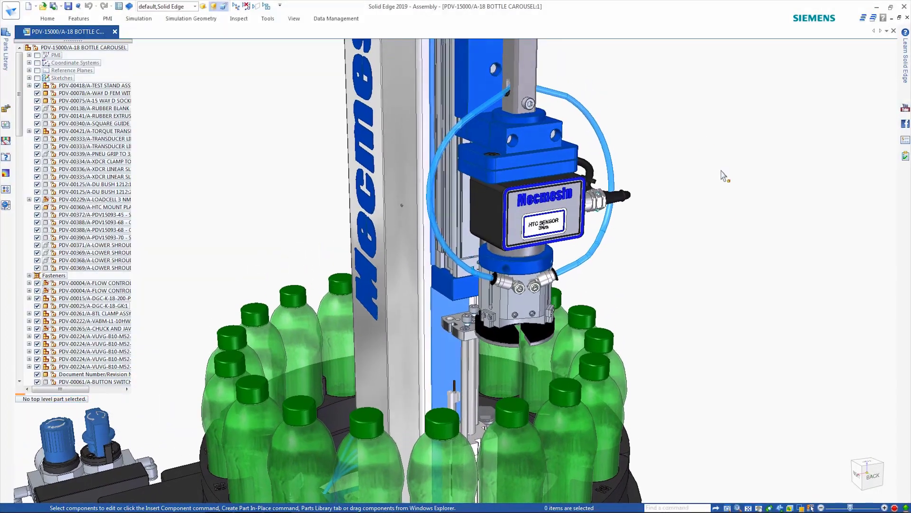
Switch the LOADCELL occurrence to Use Simplified.
right_click(92, 202)
mouse_move(130, 402)
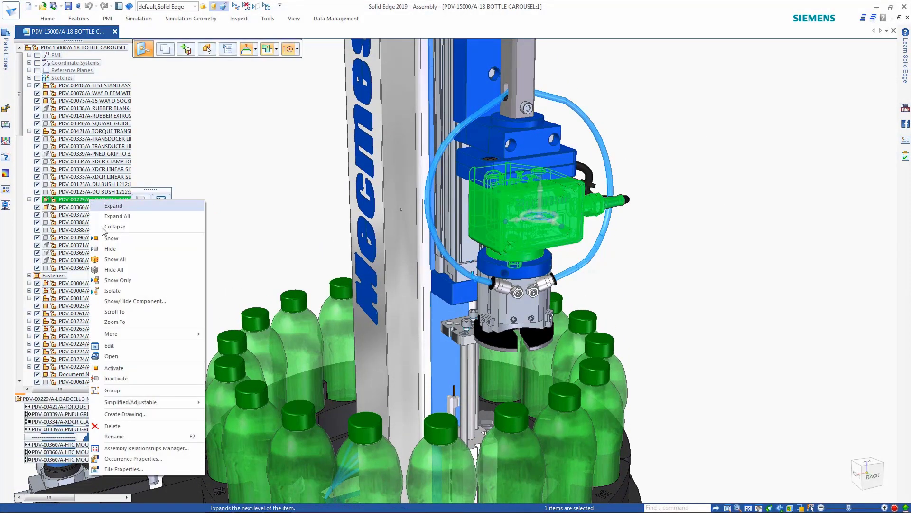
left_click(233, 415)
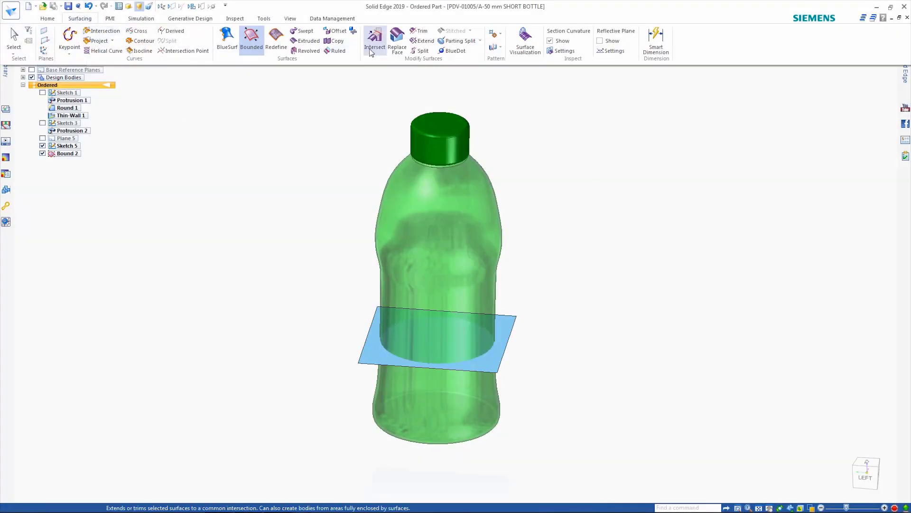
Intersect the bottle into design bodies without Region 1, and goal-seek volume to 9 oz.
left_click(168, 48)
left_click(178, 72)
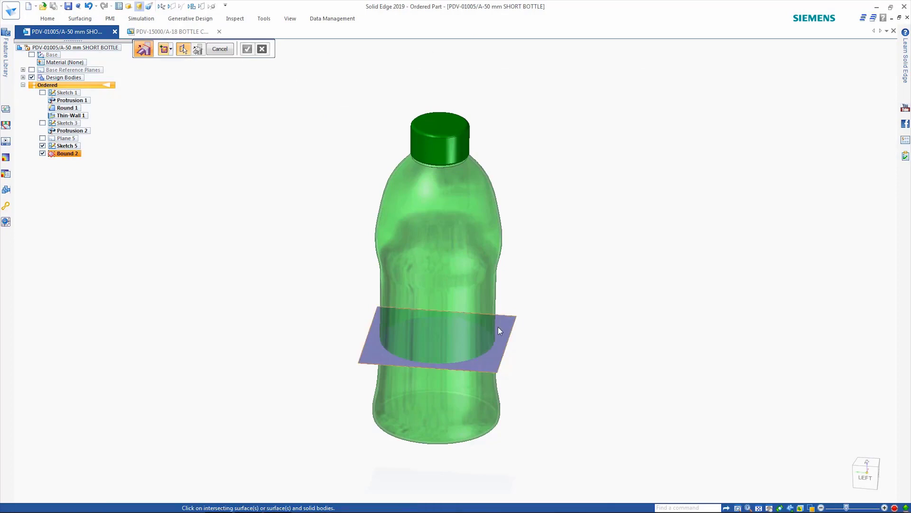
left_click(488, 230)
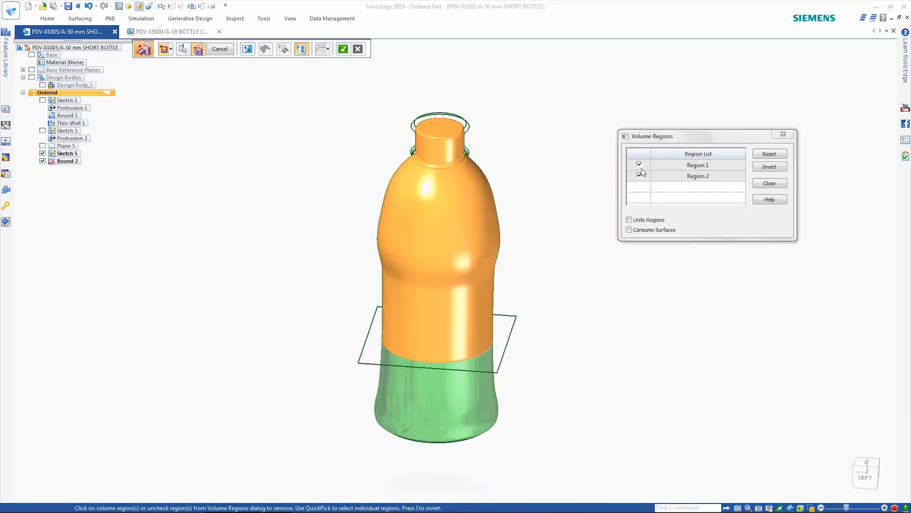
left_click(484, 271)
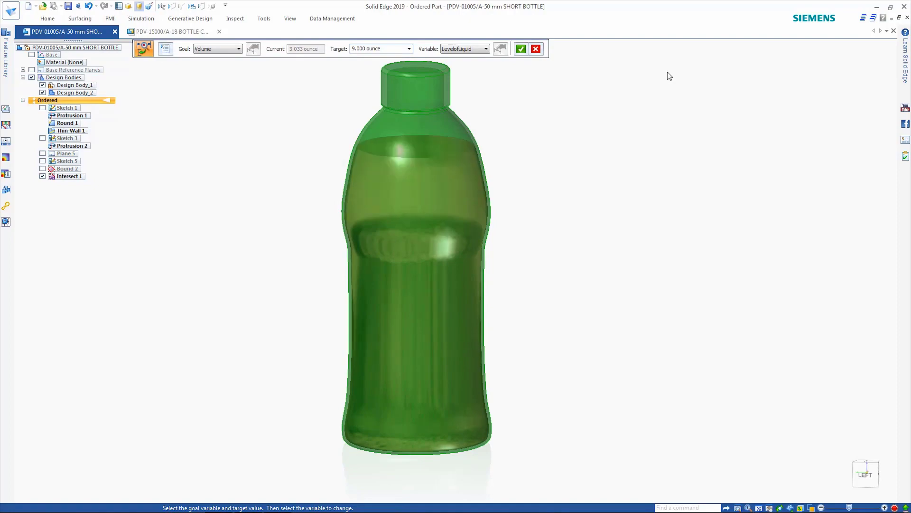
left_click(537, 49)
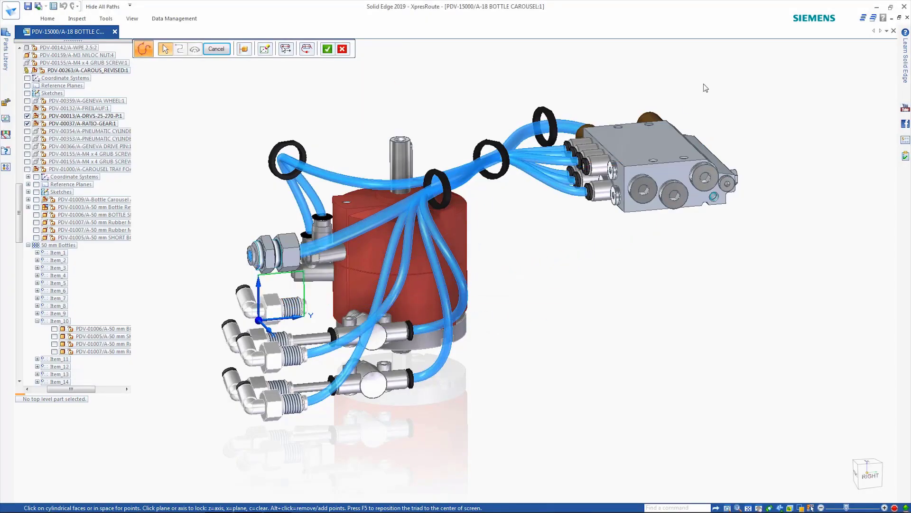
Finish the route path and select PDV-00450_A.asm from the Parts Library.
key("Return")
key("Return")
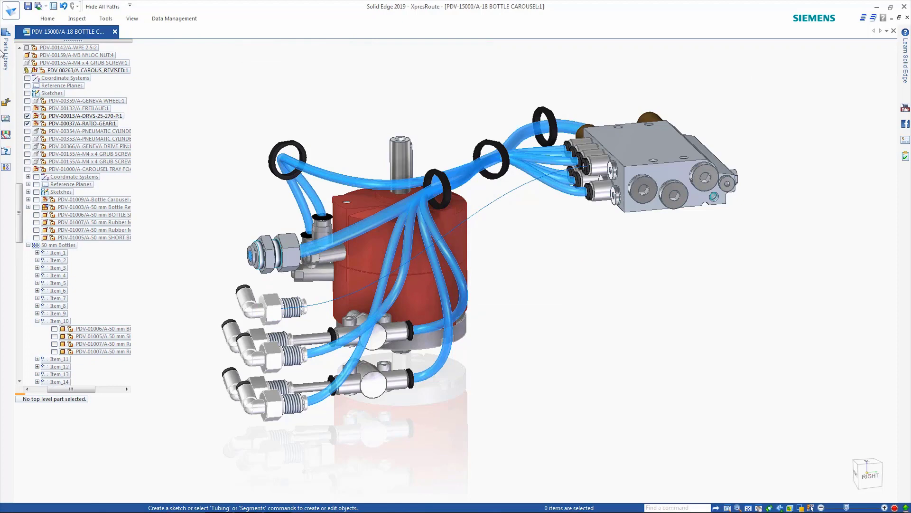
left_click(6, 45)
left_click(43, 100)
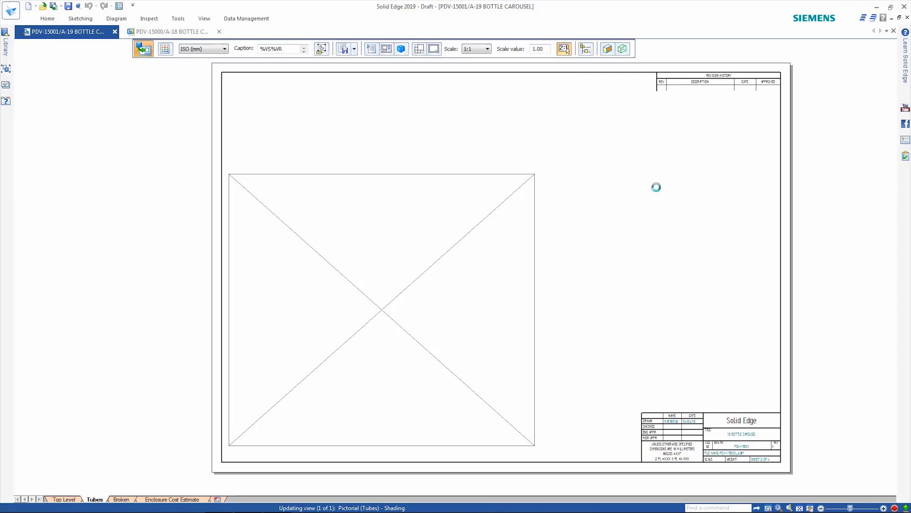
Start a parts list, then create and finish the broken view of the angled bracket.
left_click(49, 19)
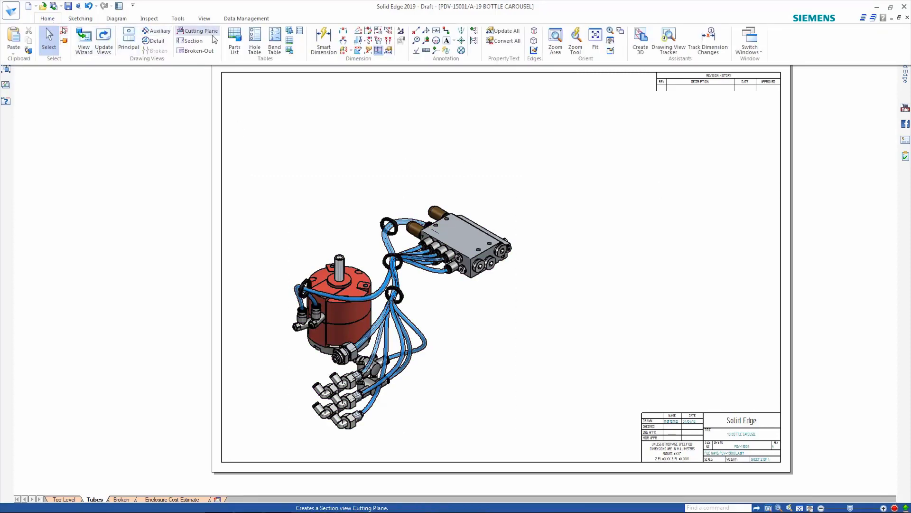
left_click(236, 39)
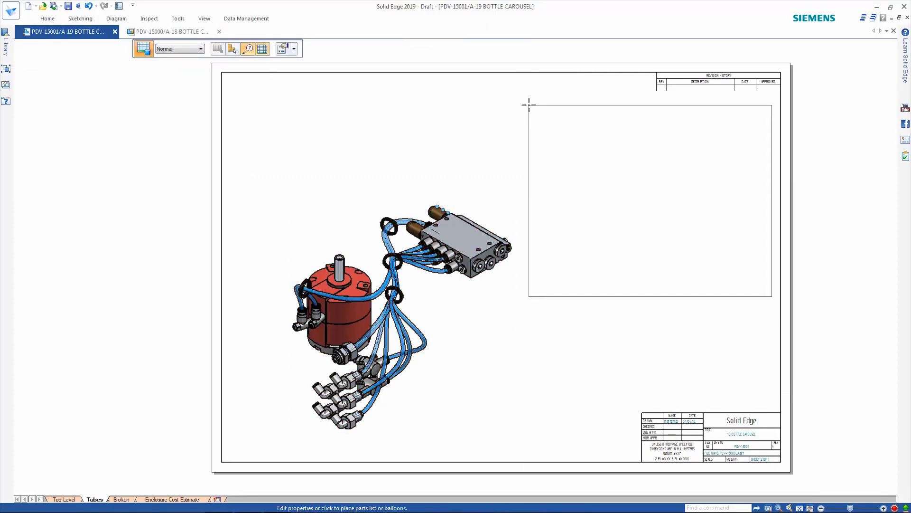
scroll(793, 381, "up", 3)
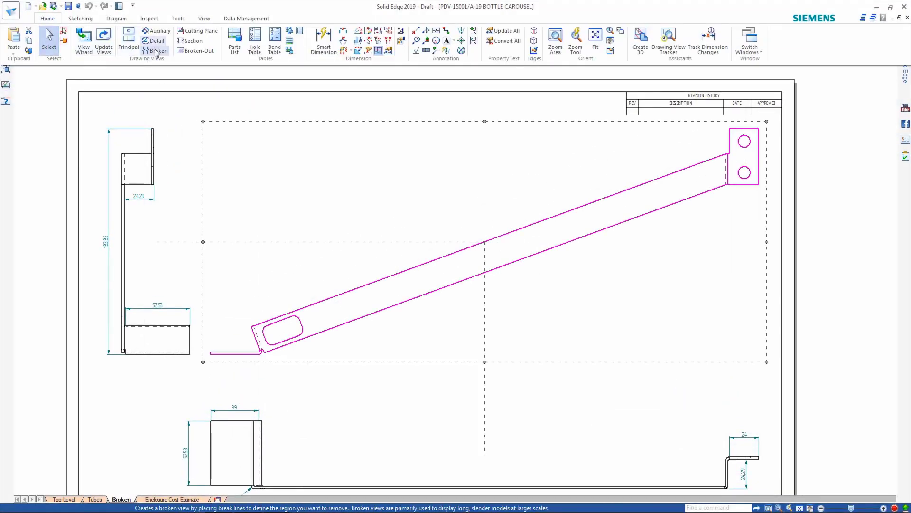
left_click(155, 52)
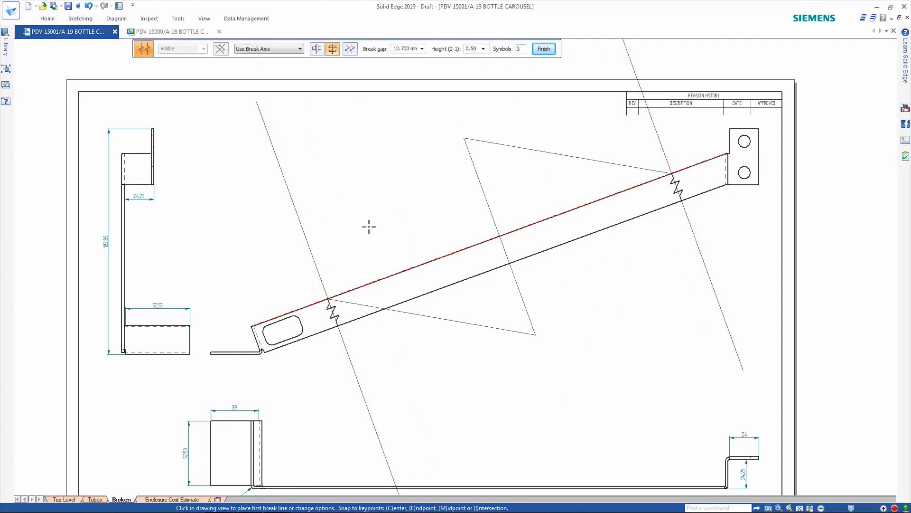
left_click(543, 49)
left_click(406, 48)
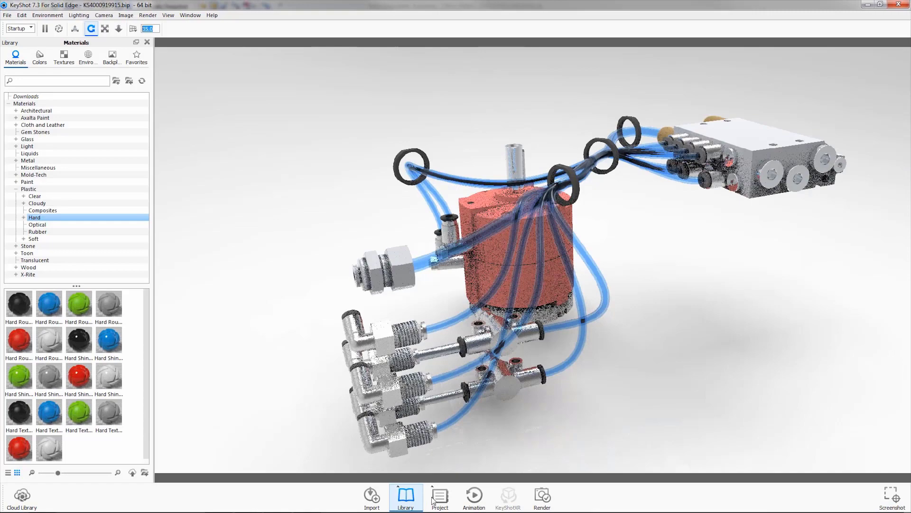
Float a resized Project Materials window and show text labels on the toolbar.
left_click(433, 498)
left_click(813, 59)
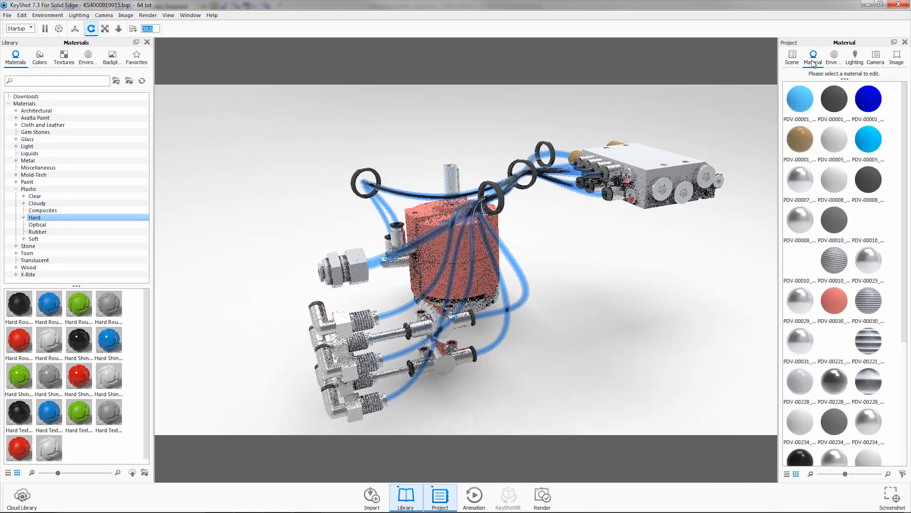
left_click_drag(814, 59, 712, 45)
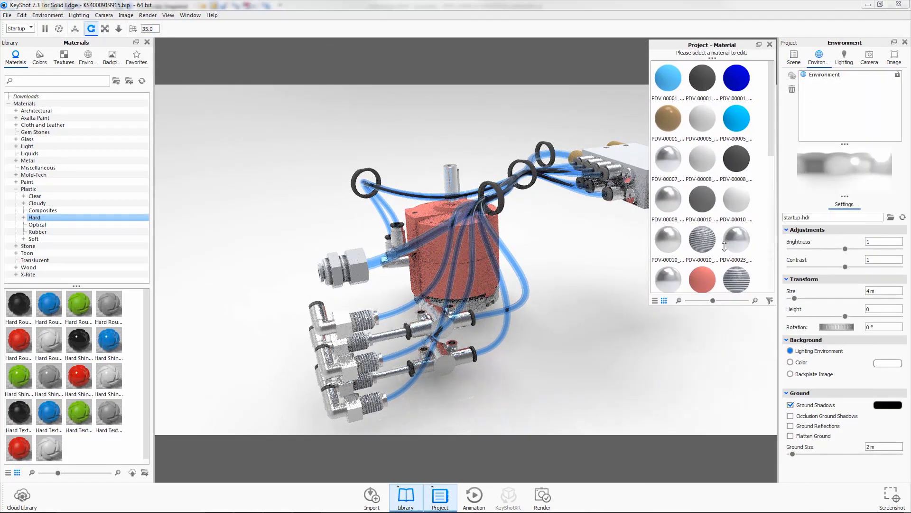
left_click_drag(725, 246, 726, 146)
right_click(264, 29)
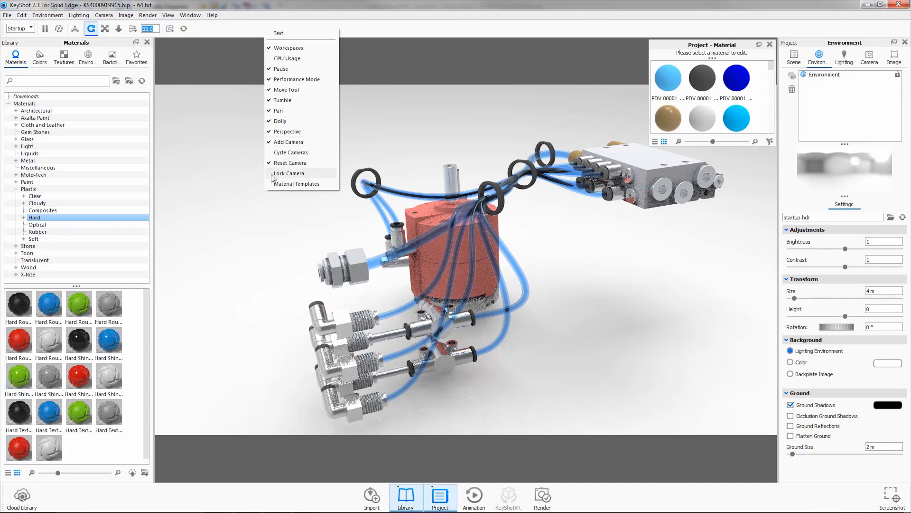
left_click(312, 33)
Save the layout as My Workspace and place a black Studio backplate behind the model.
left_click(28, 98)
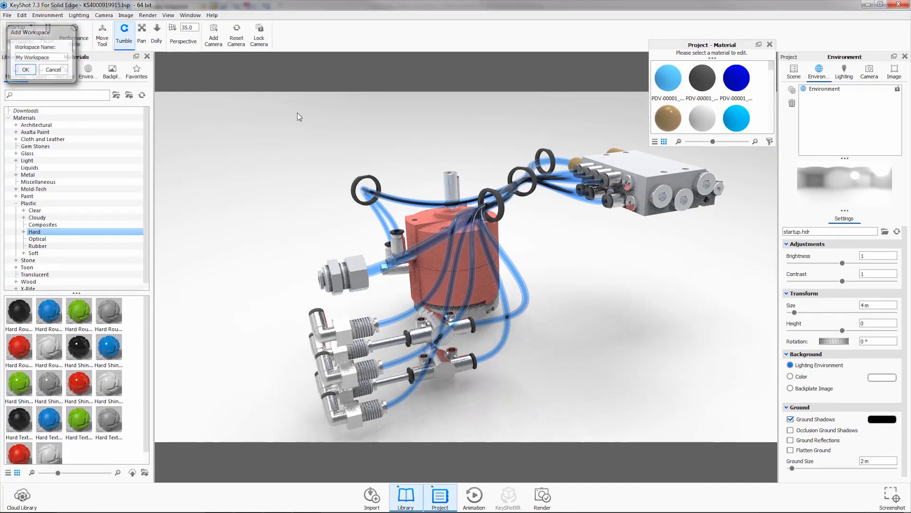
left_click(25, 69)
left_click(106, 71)
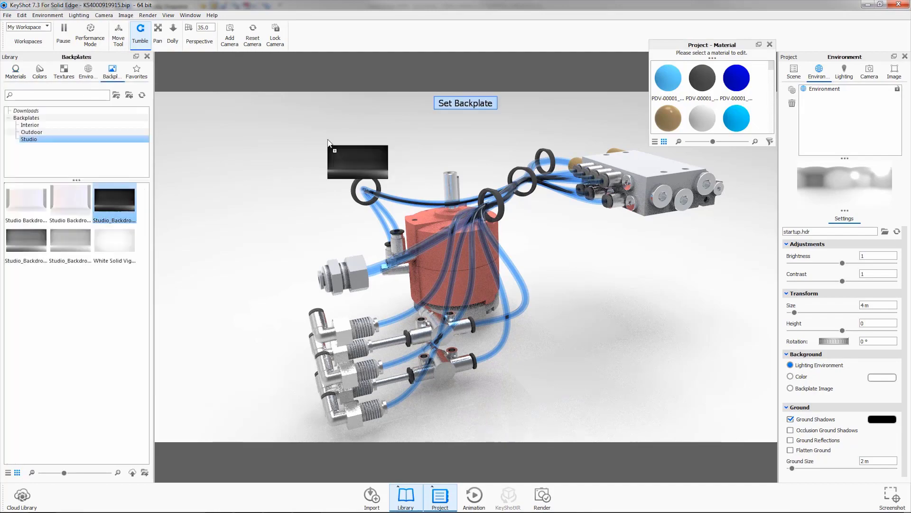
left_click_drag(329, 143, 329, 143)
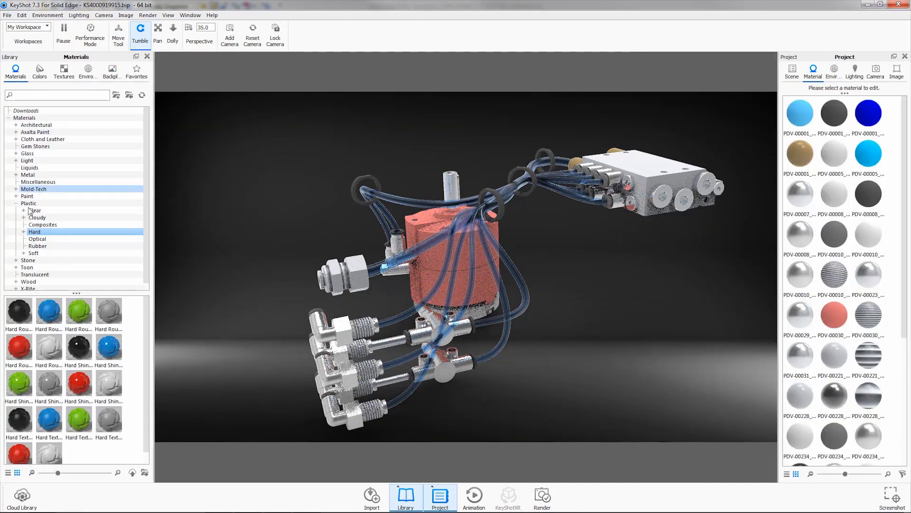
Make the manifold block polished orange anodized metal.
left_click(15, 203)
left_click(16, 174)
left_click(45, 203)
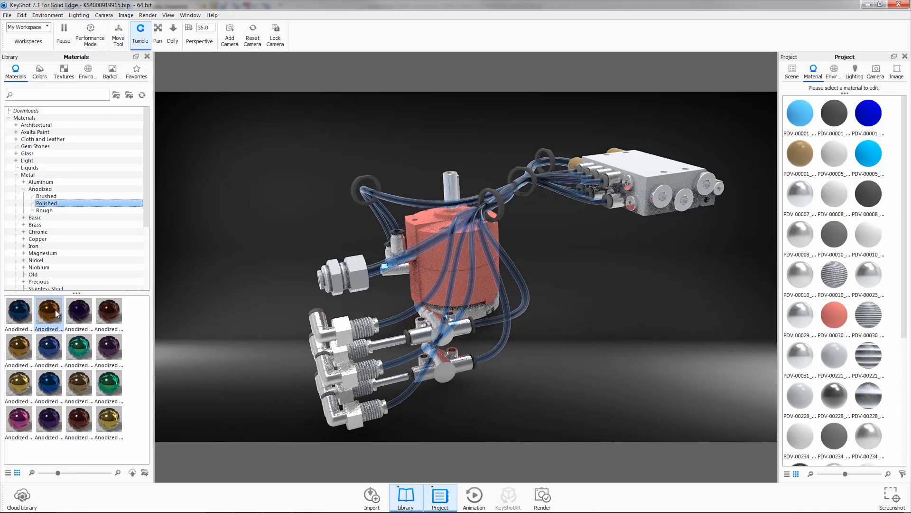
left_click_drag(49, 311, 655, 185)
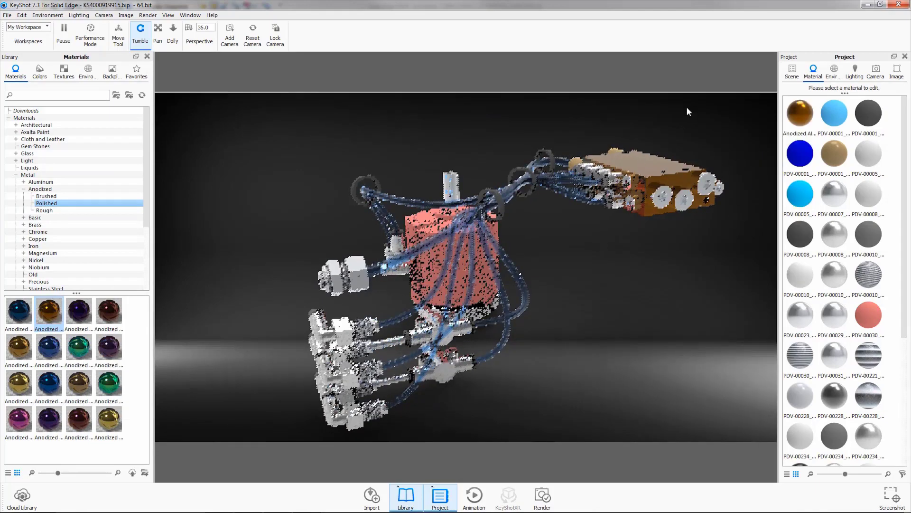
Paint the cylinder red metallic paint.
left_click(23, 189)
left_click(16, 174)
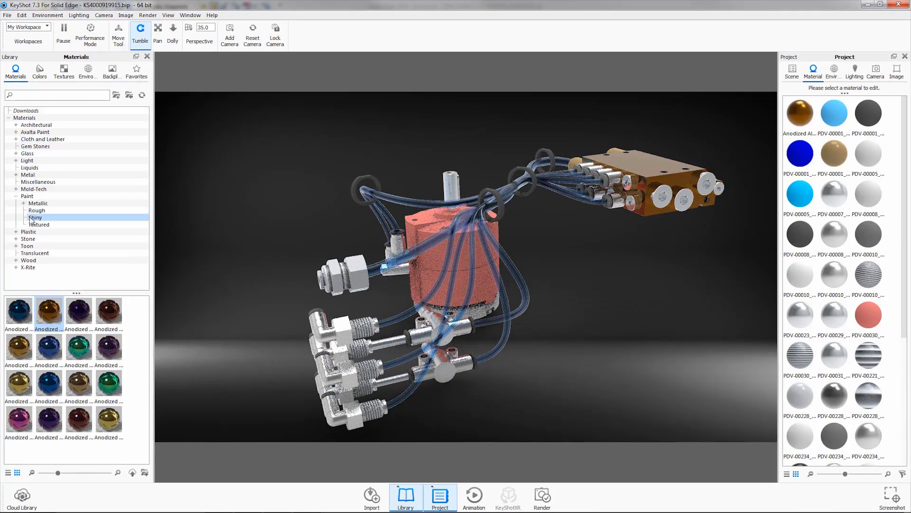
left_click(48, 224)
left_click_drag(113, 423, 449, 256)
Make the tubes blue hard plastic.
left_click(15, 196)
left_click(16, 203)
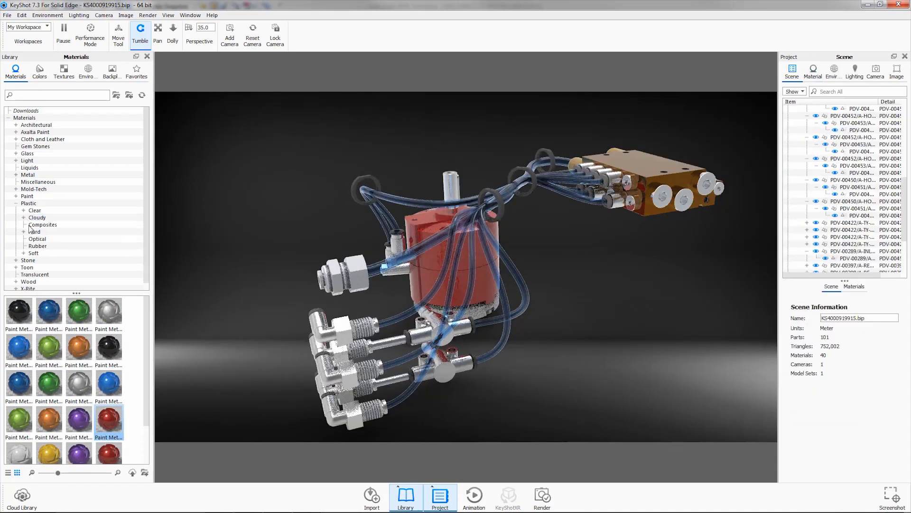
left_click(34, 231)
left_click_drag(50, 313, 333, 204)
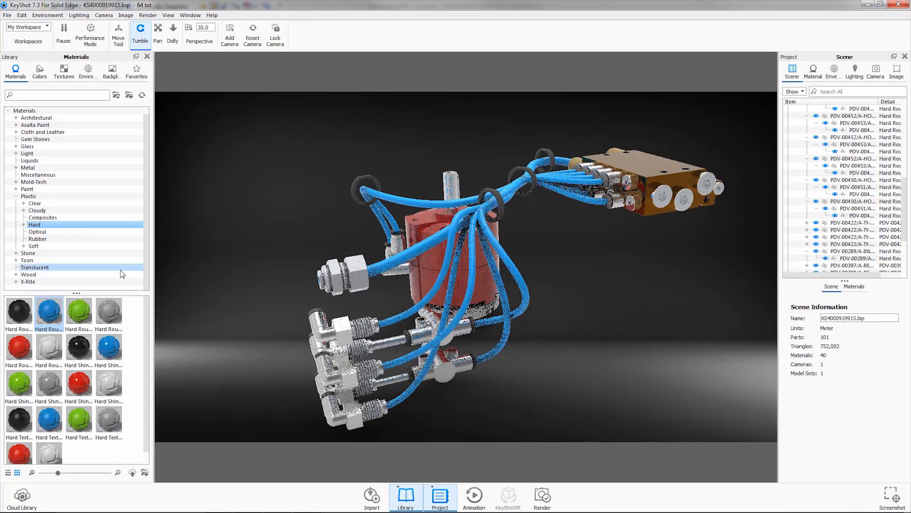
left_click(16, 203)
left_click(88, 72)
left_click_drag(146, 270, 144, 356)
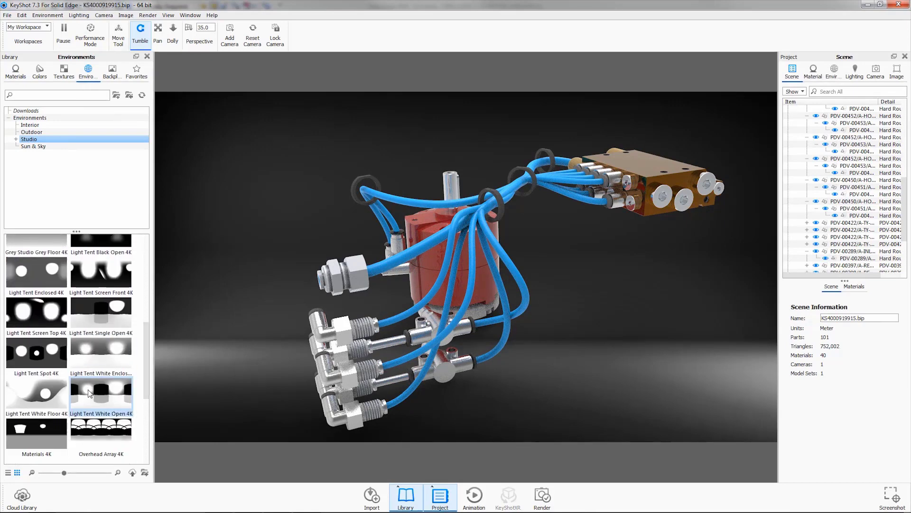
Light the scene with Light Tent White Open 4K and set a light blue background colour.
left_click_drag(100, 392, 328, 157)
left_click(834, 71)
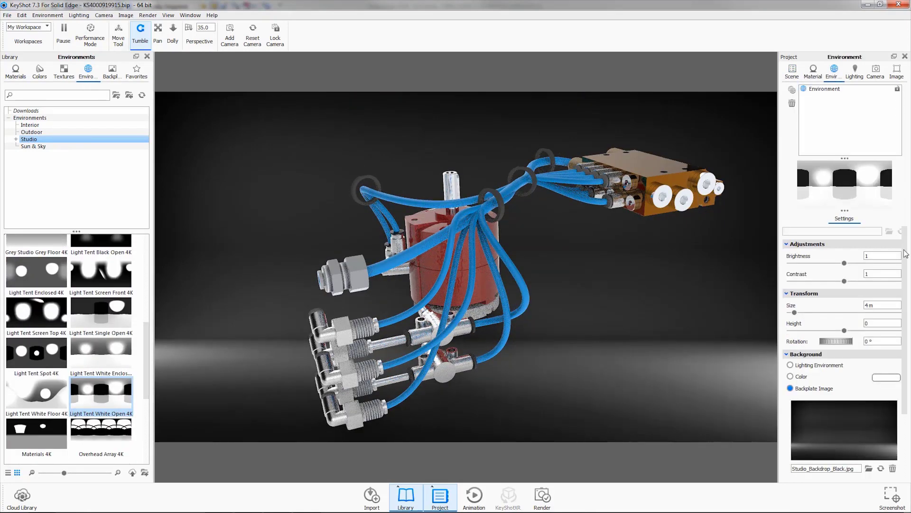
left_click_drag(905, 254, 906, 366)
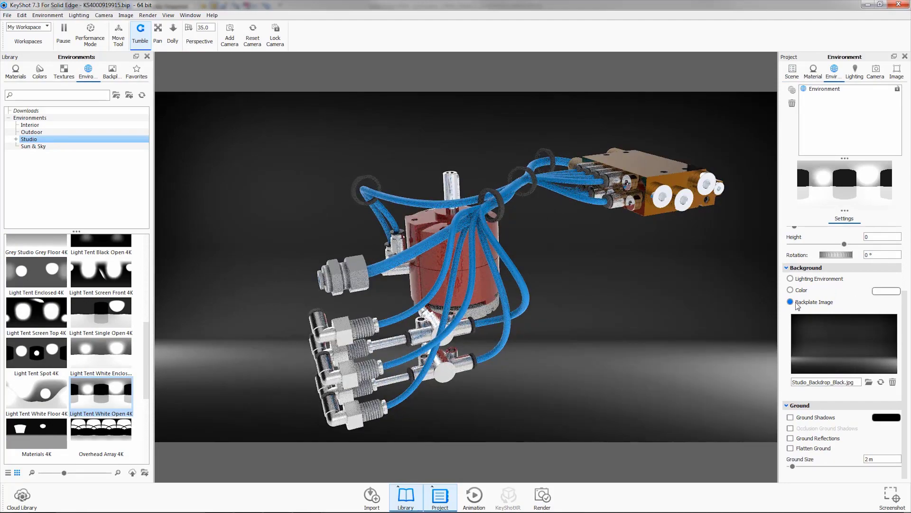
left_click(790, 289)
left_click(878, 373)
left_click(787, 372)
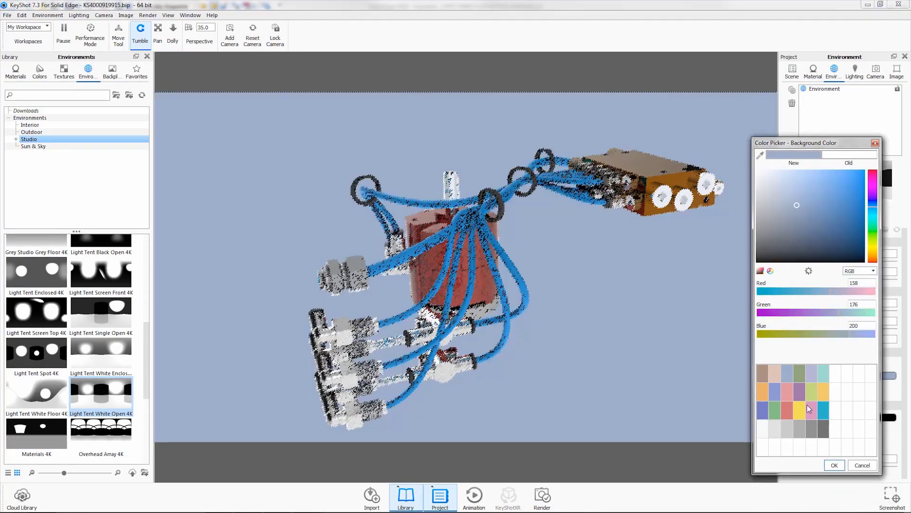
left_click(875, 143)
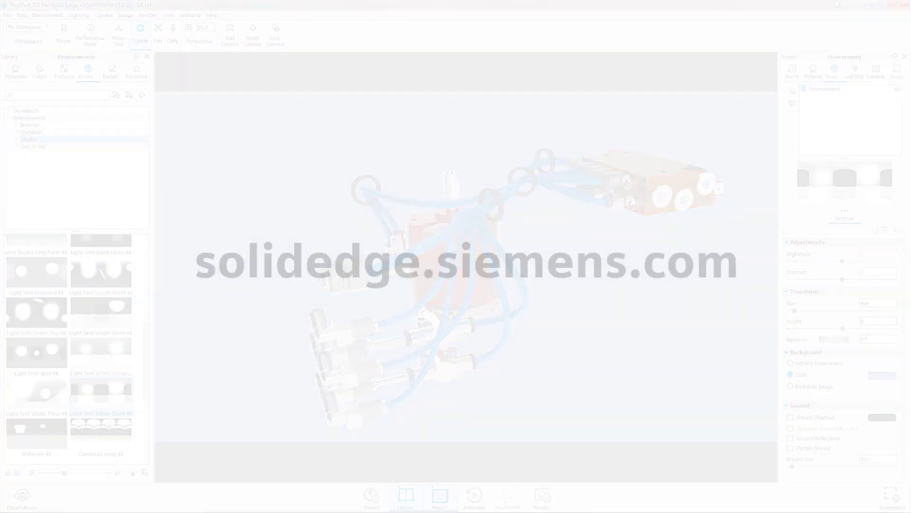